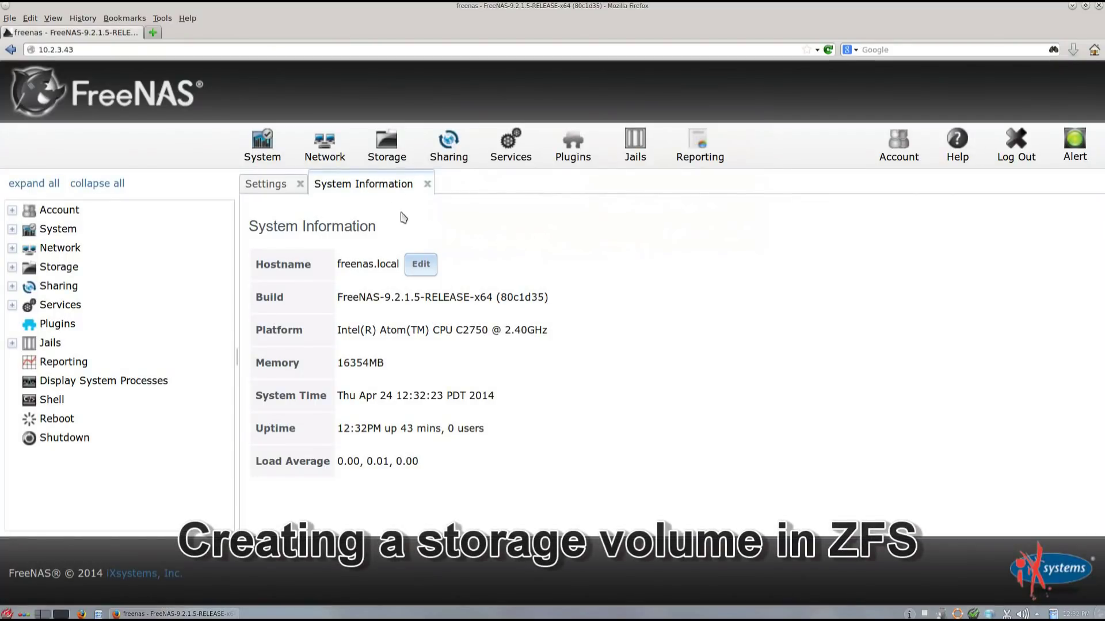
# Step: Go to Storage's Active Volumes and launch the ZFS Volume Manager
pyautogui.click(382, 160)
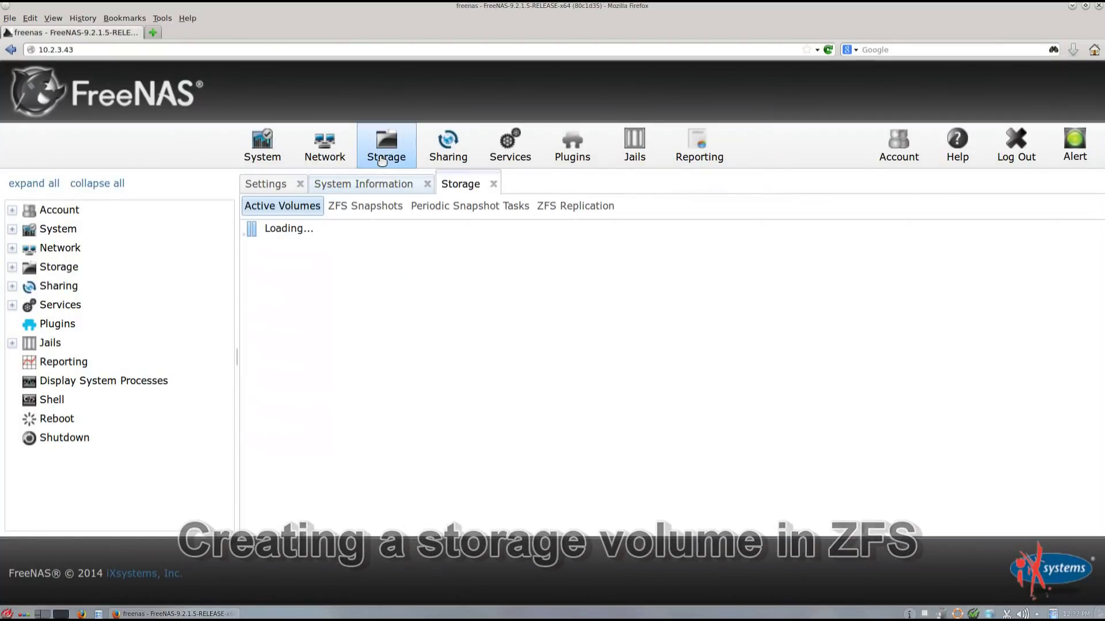
pyautogui.click(299, 264)
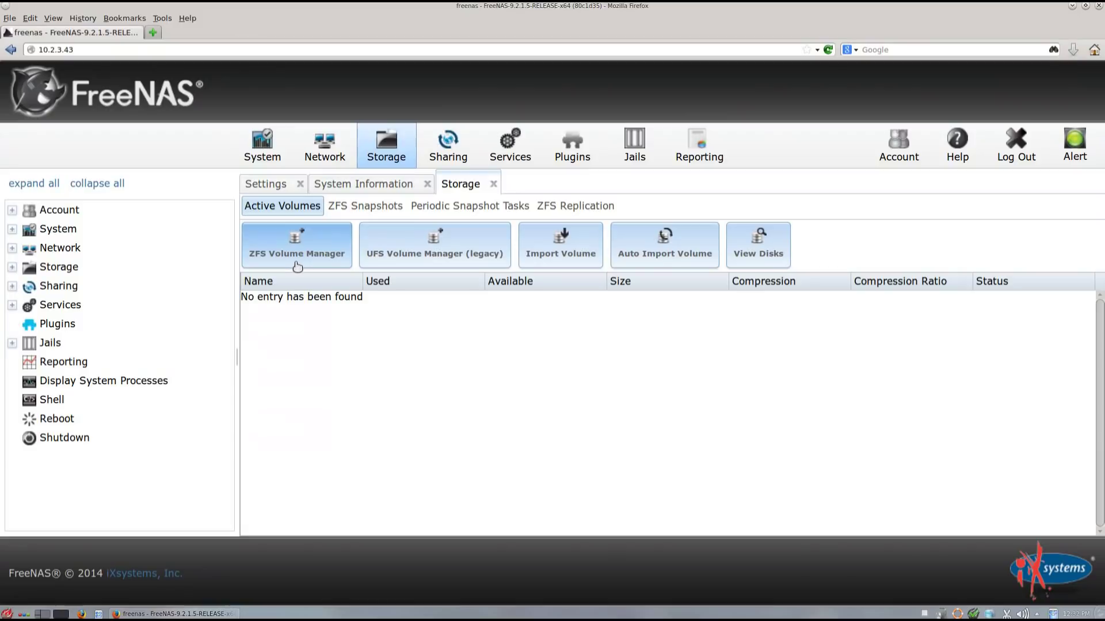
pyautogui.click(293, 262)
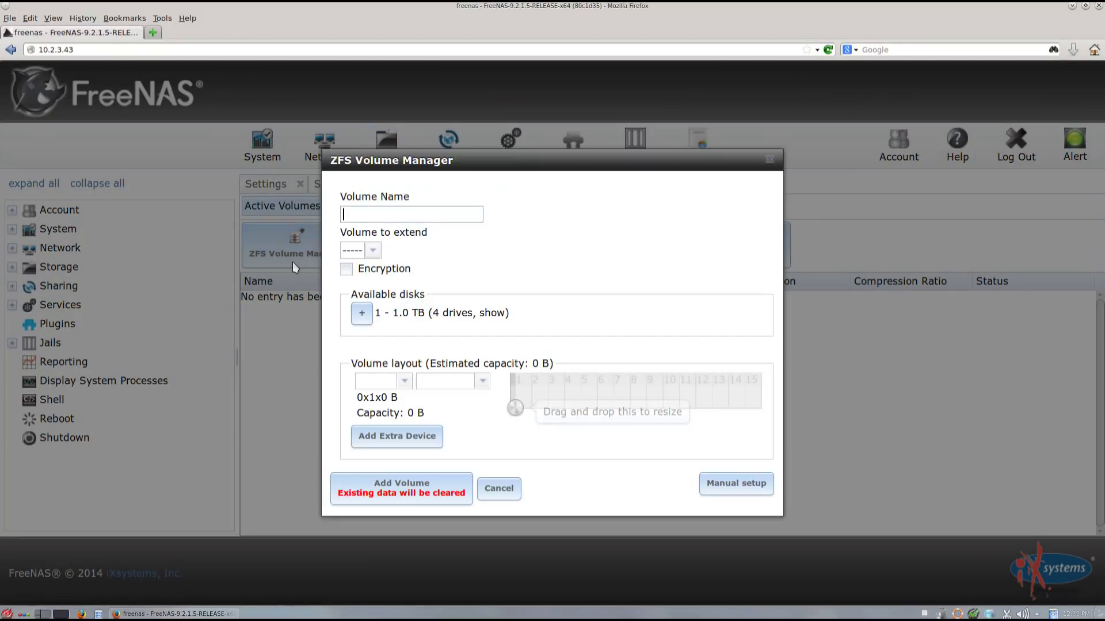
# Step: Name the new volume 'yourvolume' and add all four 1.0 TB drives, giving a 1.82 TiB mirror
pyautogui.click(408, 213)
pyautogui.write('yourvolume')
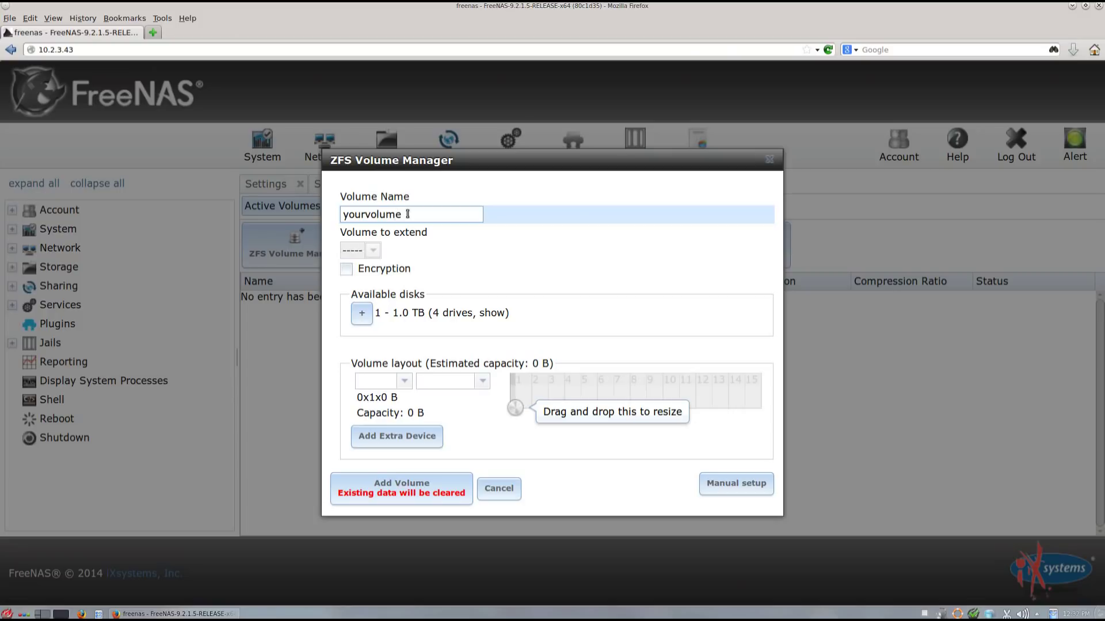
pyautogui.click(362, 313)
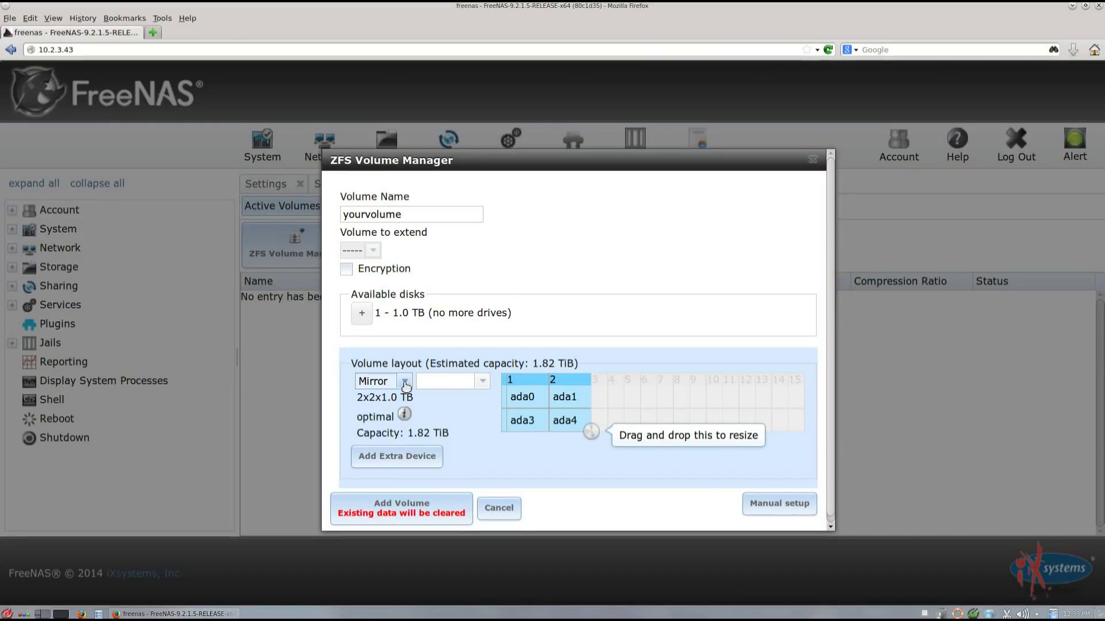
pyautogui.click(405, 382)
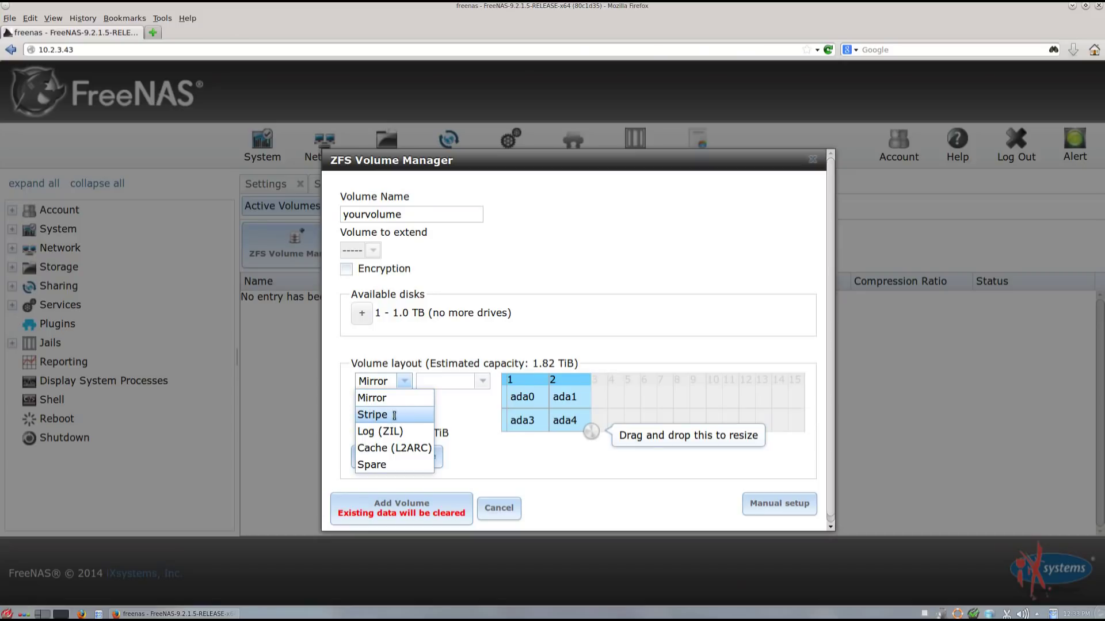
# Step: Try the Stripe layout (3.63 TiB), then reshape the four drives into a single-row group
pyautogui.click(394, 415)
pyautogui.tripleClick(440, 418)
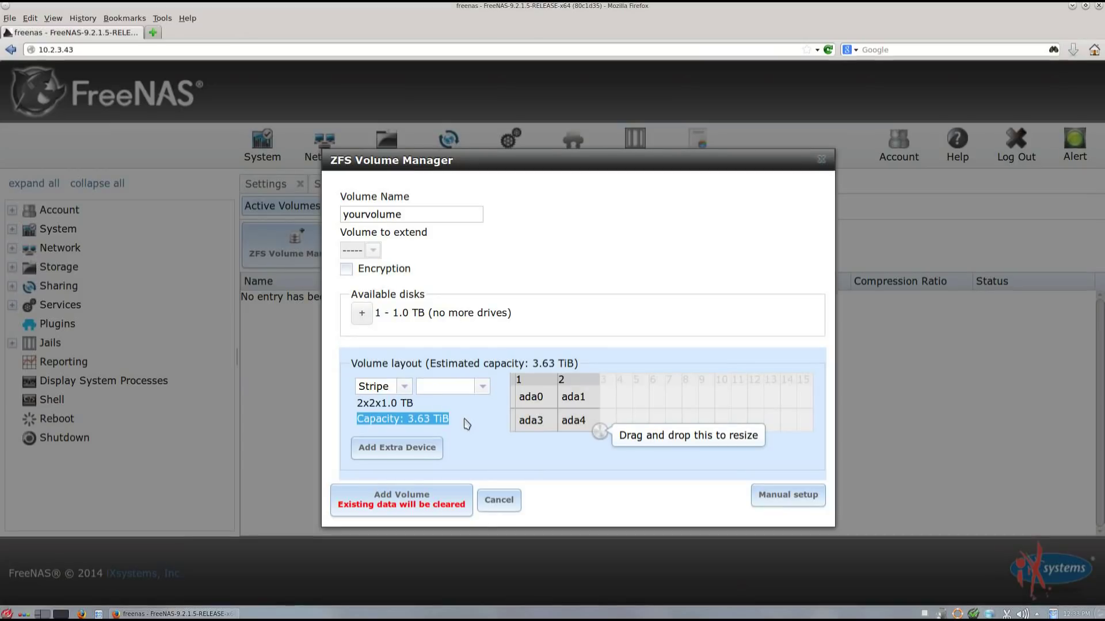
pyautogui.click(467, 424)
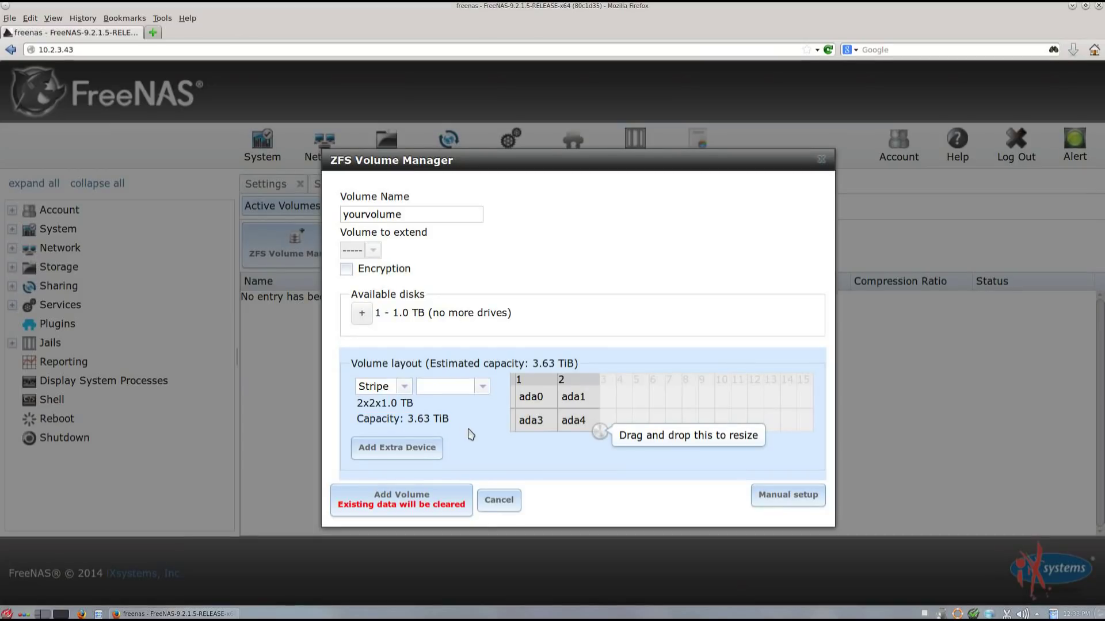
pyautogui.moveTo(601, 436); pyautogui.dragTo(658, 413)
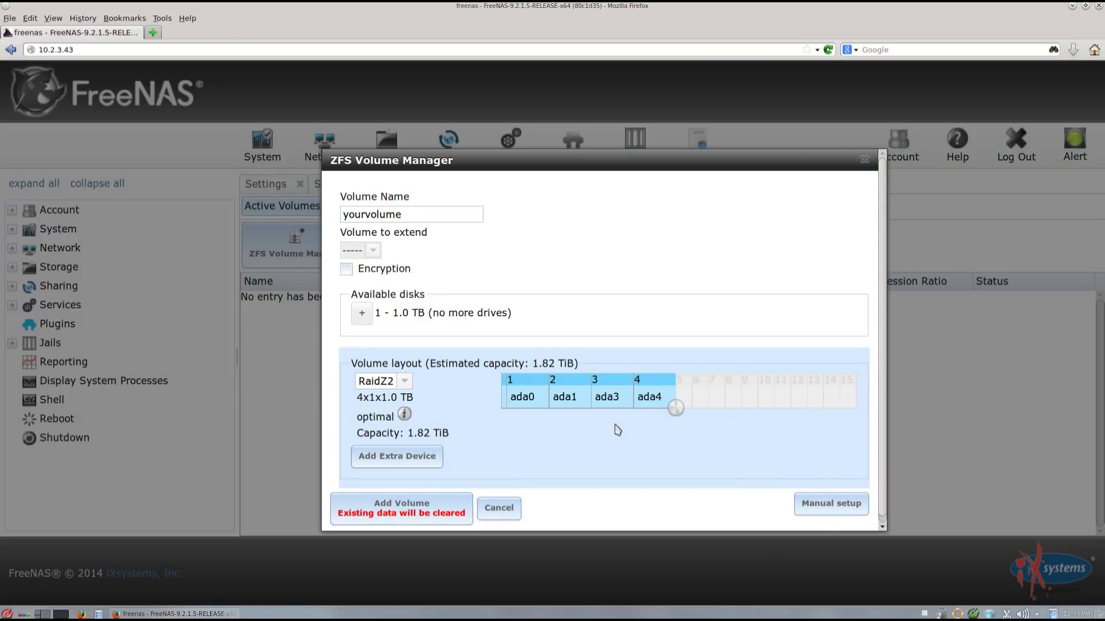
# Step: Set the drive group to RaidZ (2.72 TiB) and review its non-optimal warning
pyautogui.click(405, 383)
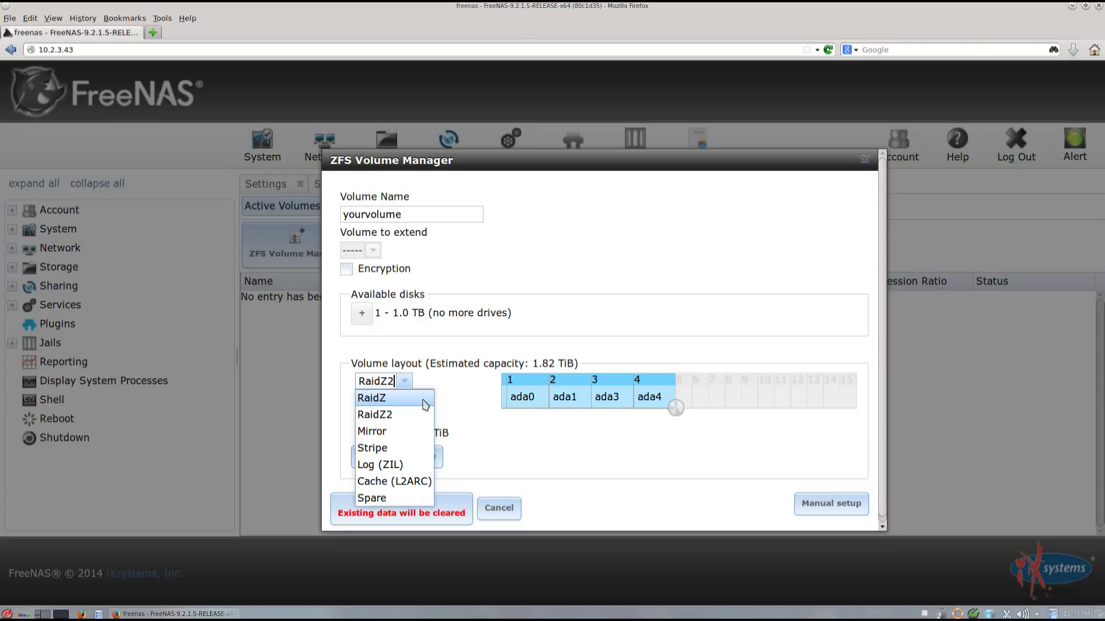
pyautogui.click(437, 401)
pyautogui.tripleClick(446, 433)
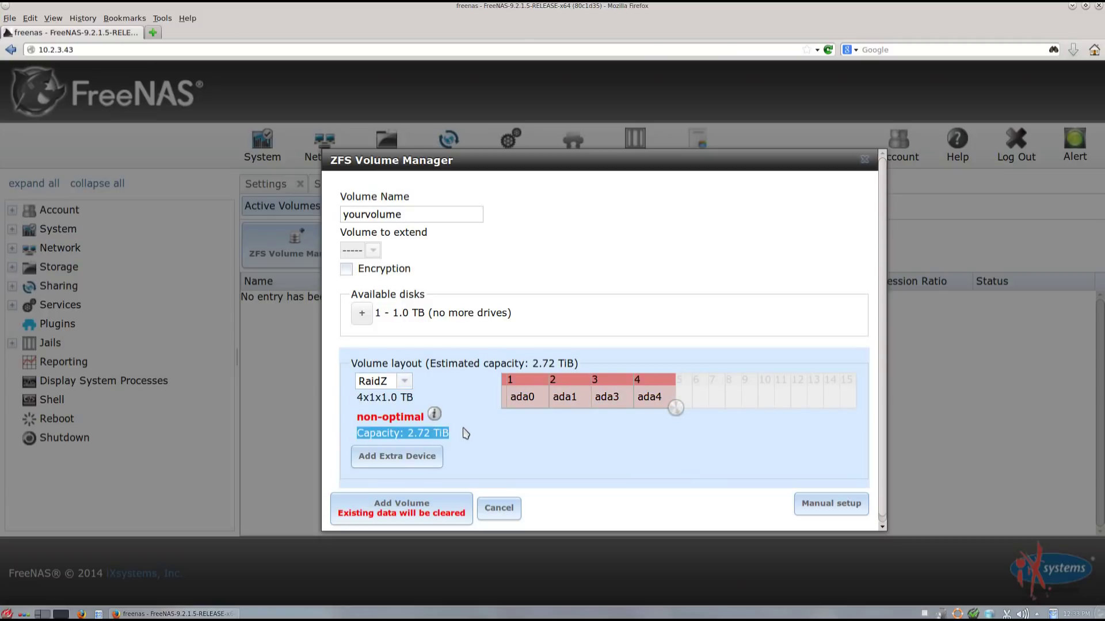
pyautogui.click(437, 416)
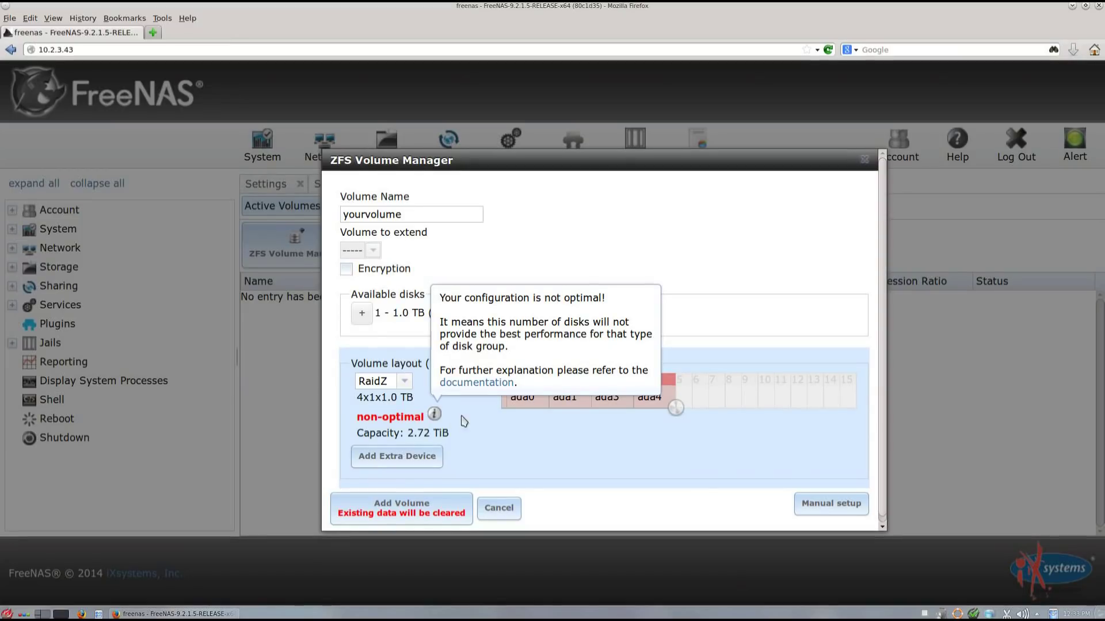
pyautogui.click(405, 382)
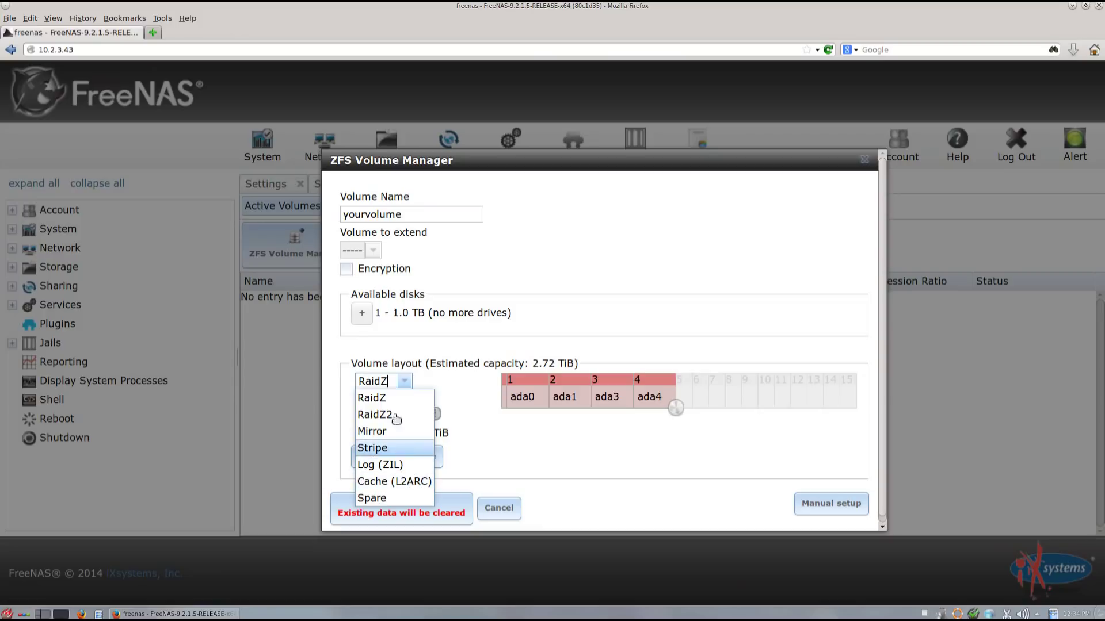
pyautogui.click(404, 381)
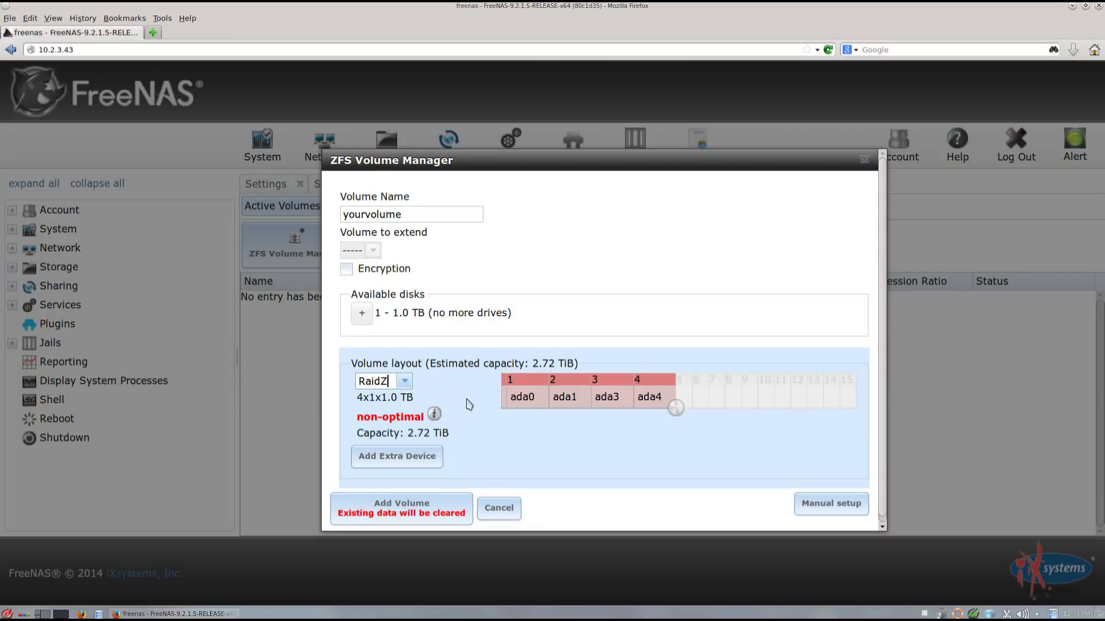
# Step: Create the RaidZ volume and select yourvolume (2.6 TiB, lz4, HEALTHY) in Active Volumes
pyautogui.click(415, 518)
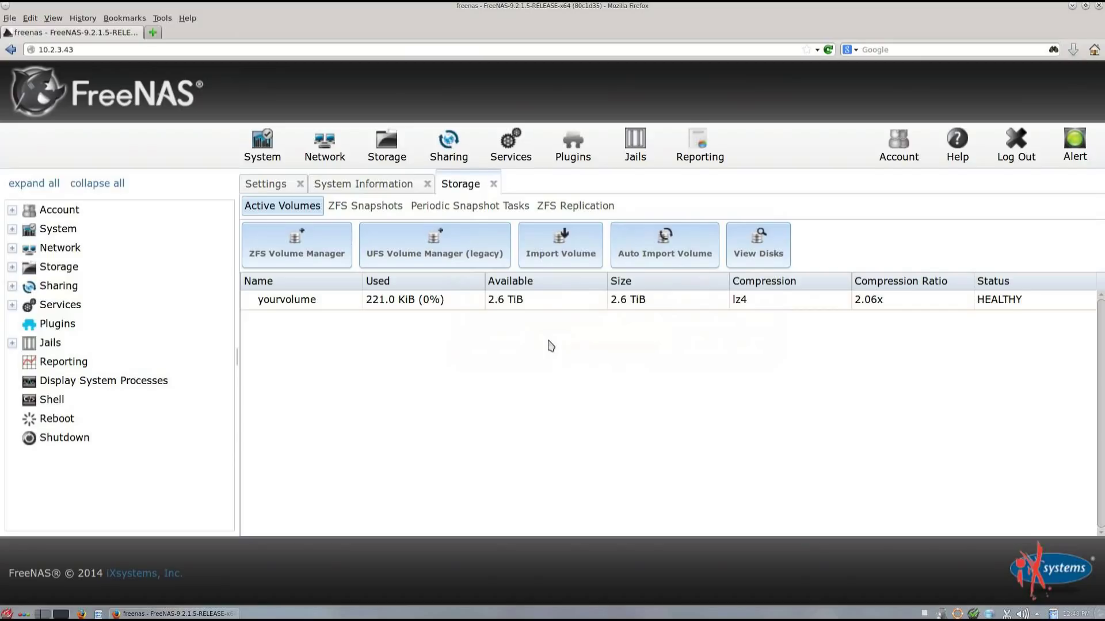
pyautogui.click(297, 308)
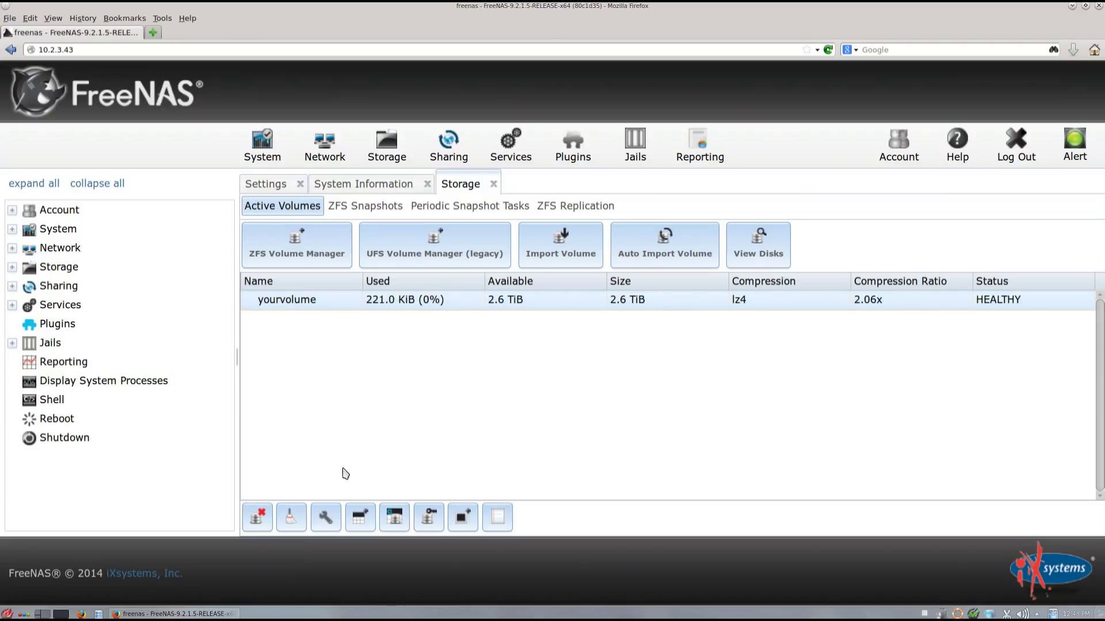
# Step: Add dataset 'yourdataset' to yourvolume with a 1g quota set in Advanced Mode
pyautogui.click(361, 520)
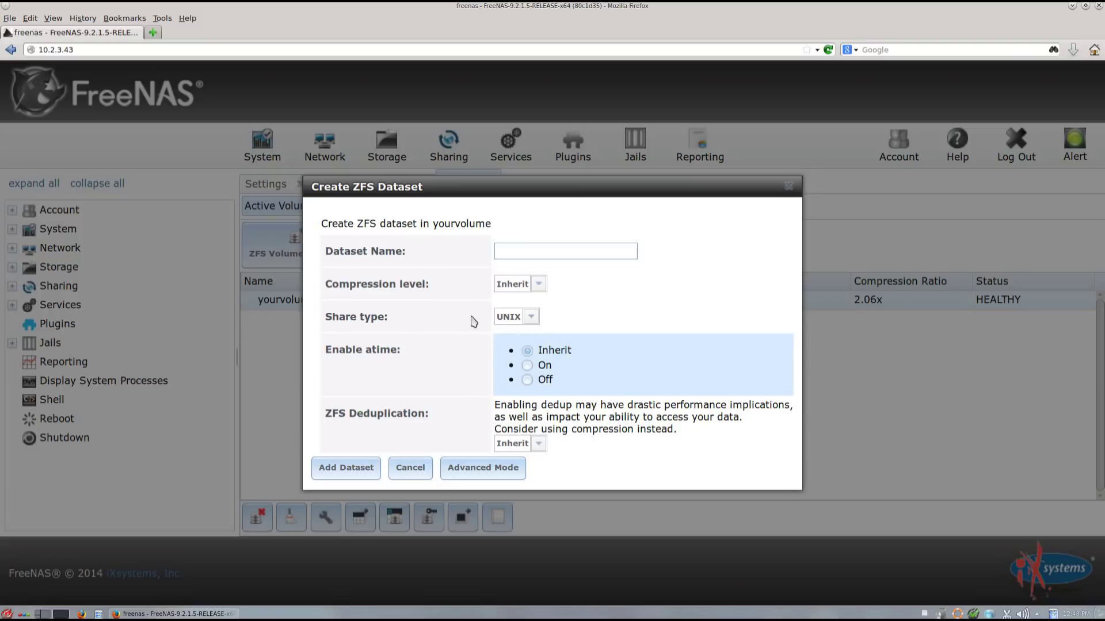
pyautogui.click(562, 251)
pyautogui.write('yourdata')
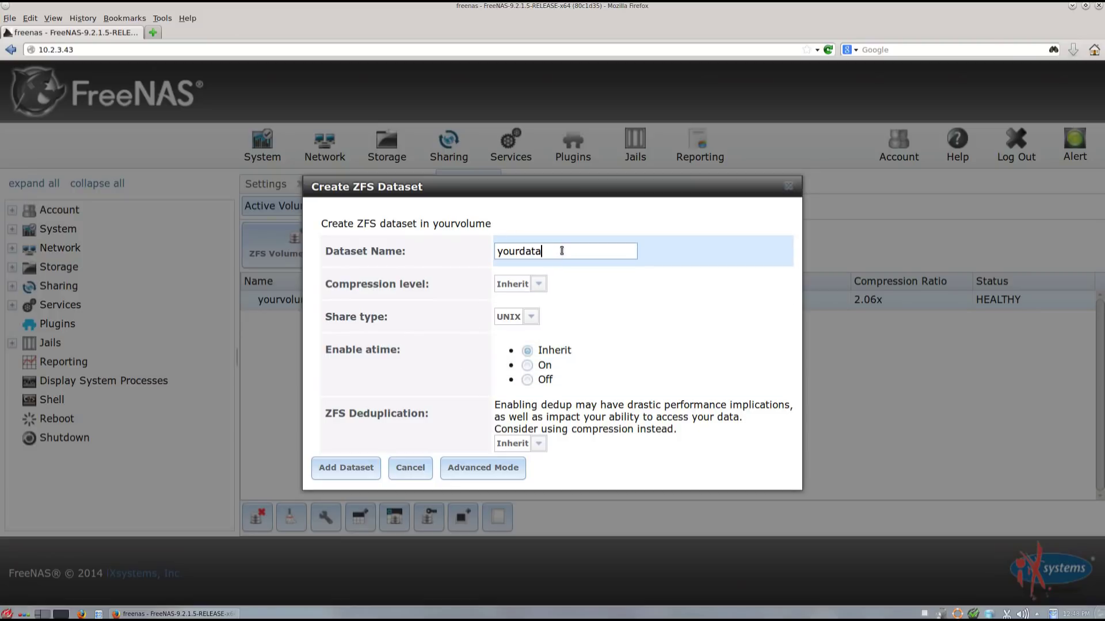
pyautogui.write('set')
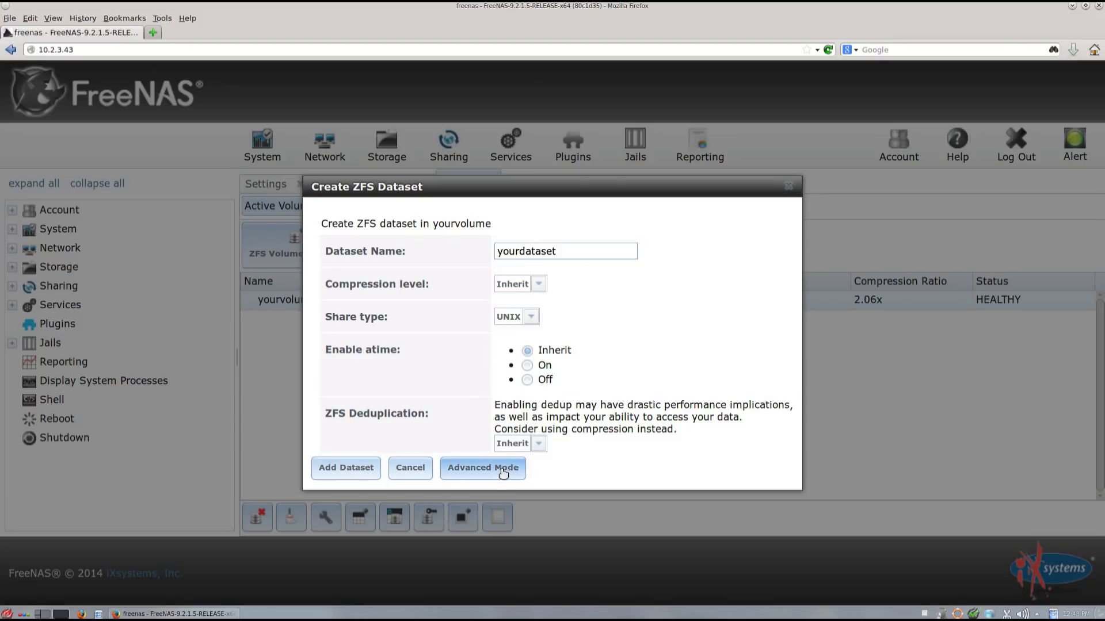
pyautogui.click(483, 473)
pyautogui.scroll(-2, 535, 357)
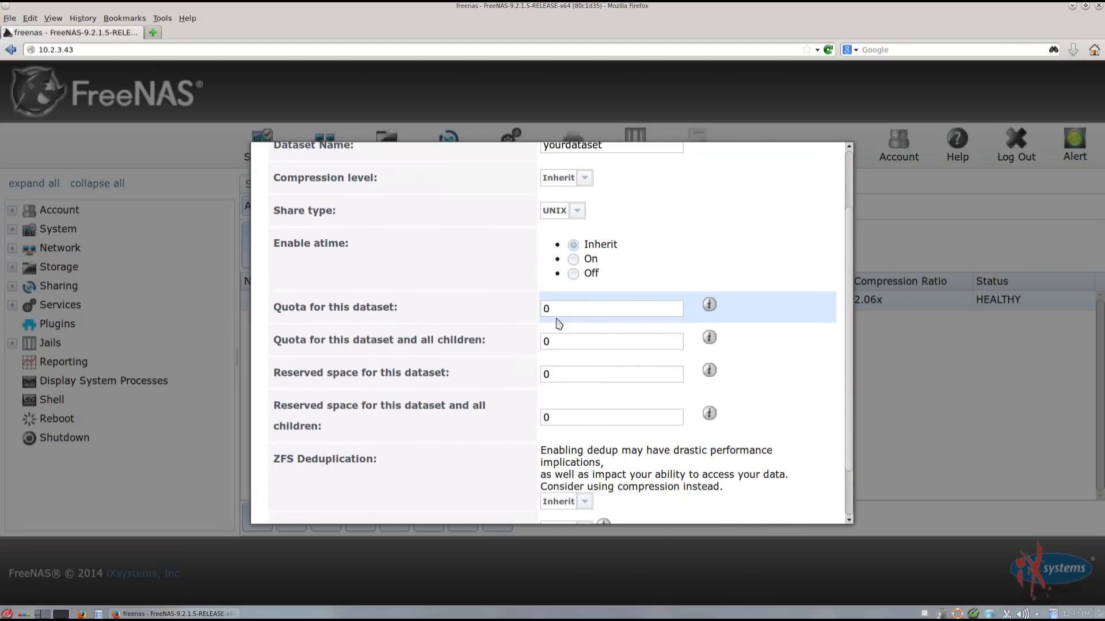
pyautogui.moveTo(711, 310)
pyautogui.doubleClick(656, 309)
pyautogui.write('1g')
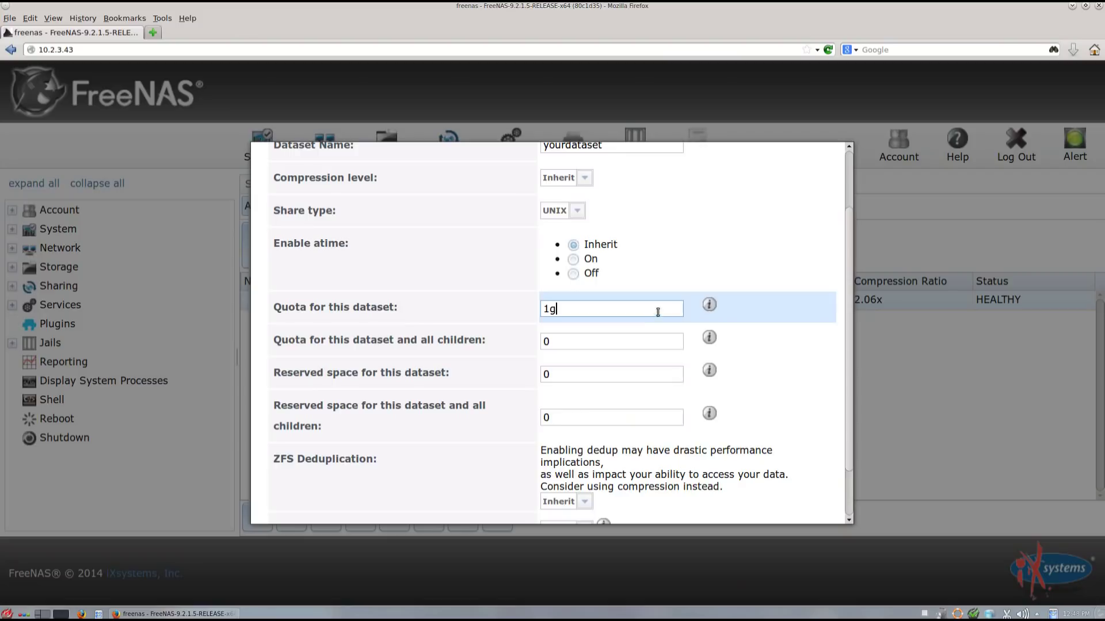
pyautogui.scroll(-1, 641, 311)
pyautogui.scroll(-2, 641, 311)
pyautogui.click(296, 502)
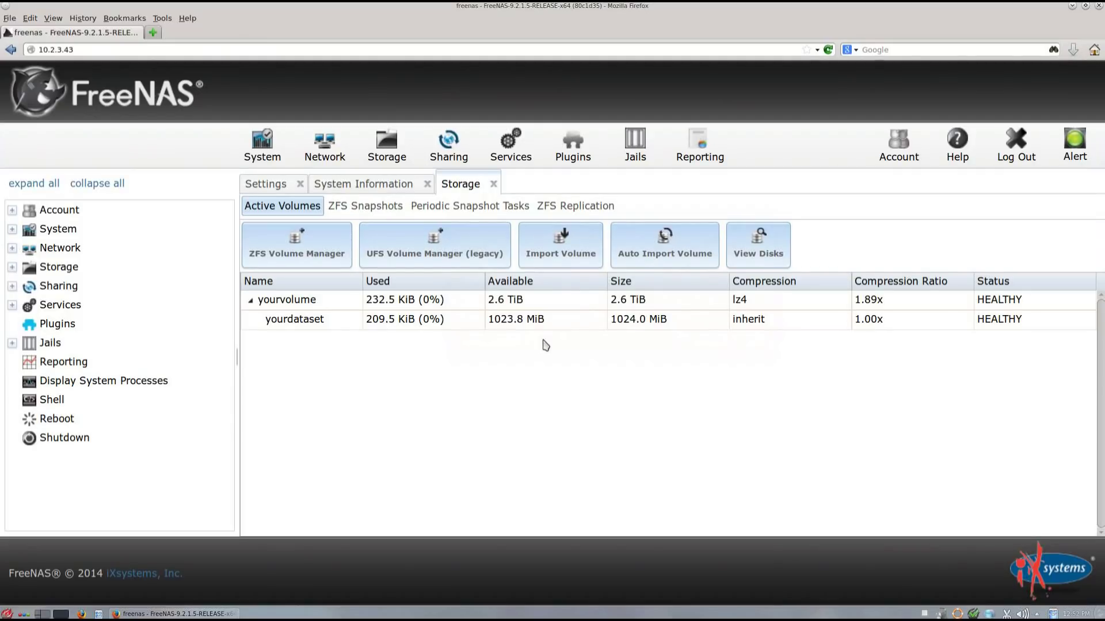
pyautogui.click(297, 325)
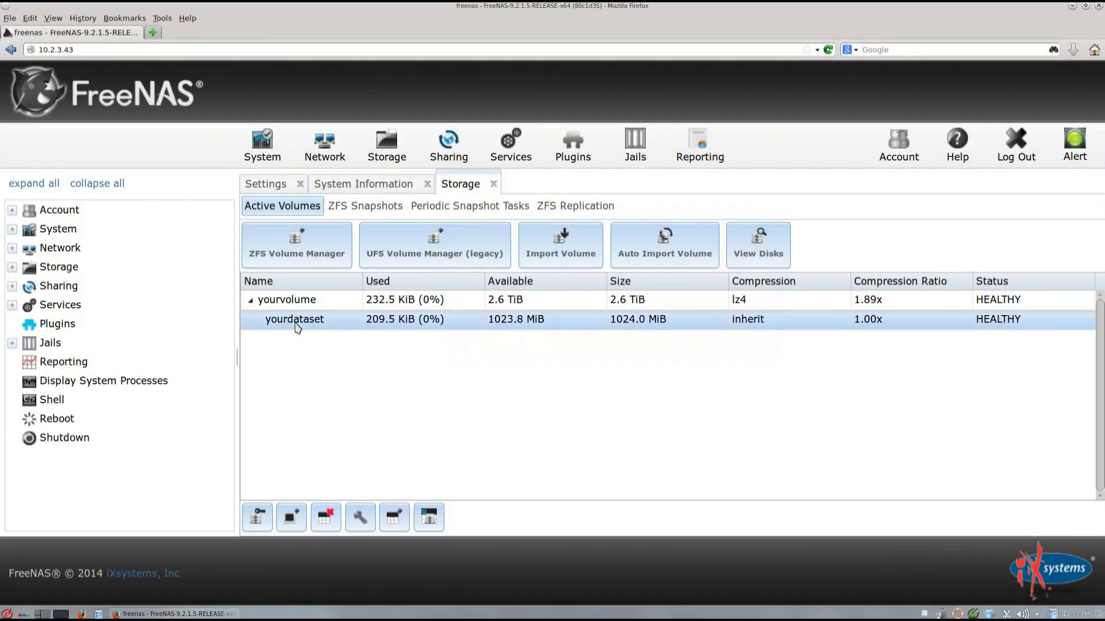
# Step: Grant yourdataset group write permission with Windows / Mac ACL, applied recursively
pyautogui.click(259, 520)
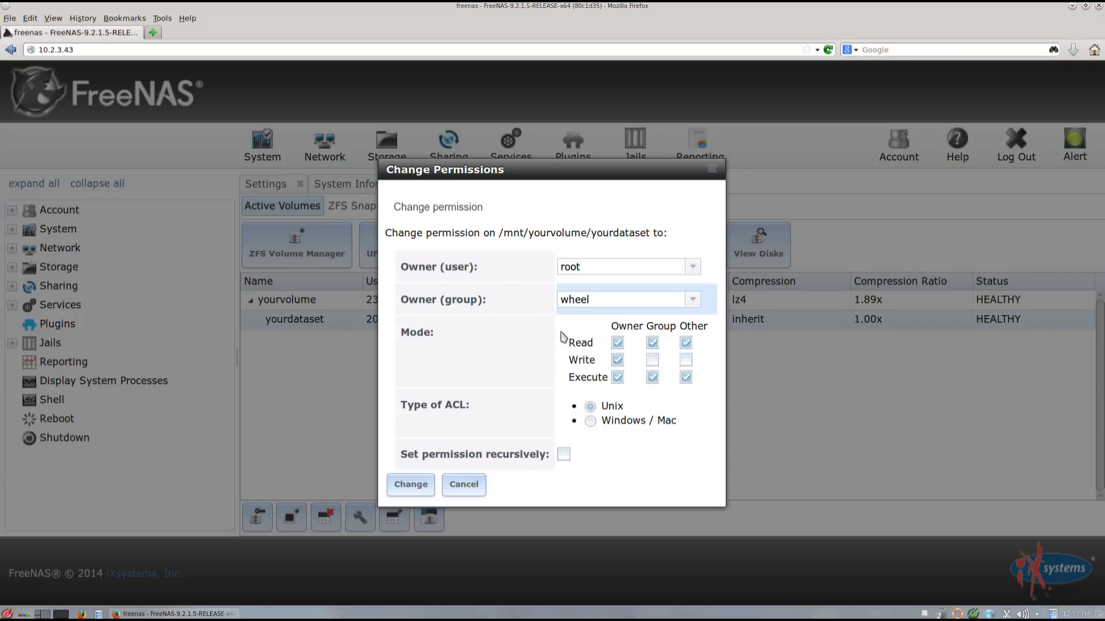
pyautogui.click(654, 361)
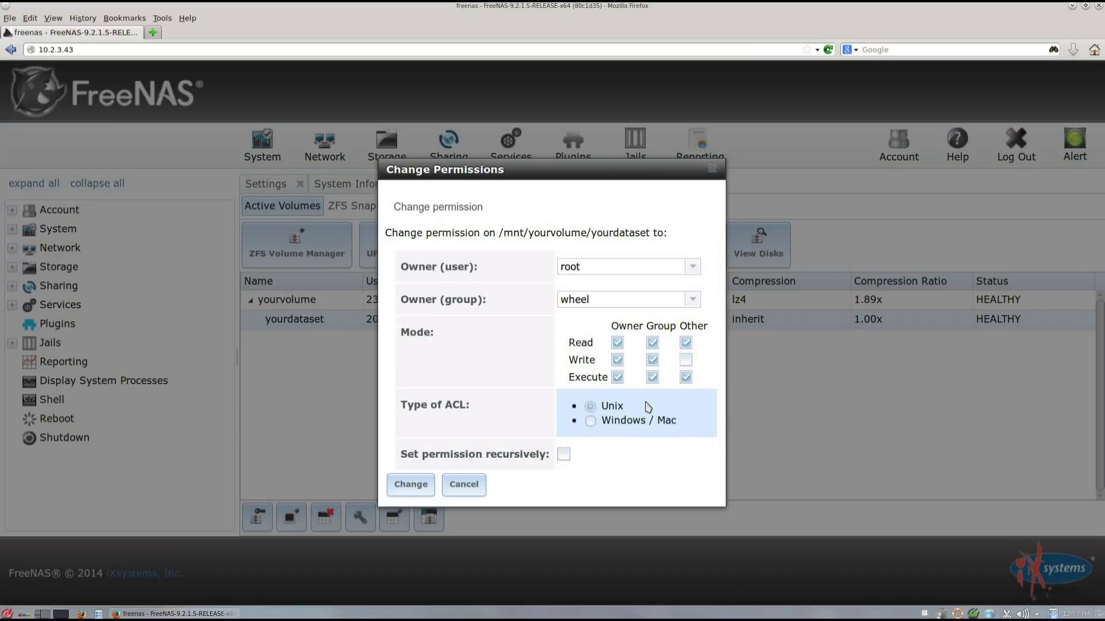
pyautogui.click(609, 422)
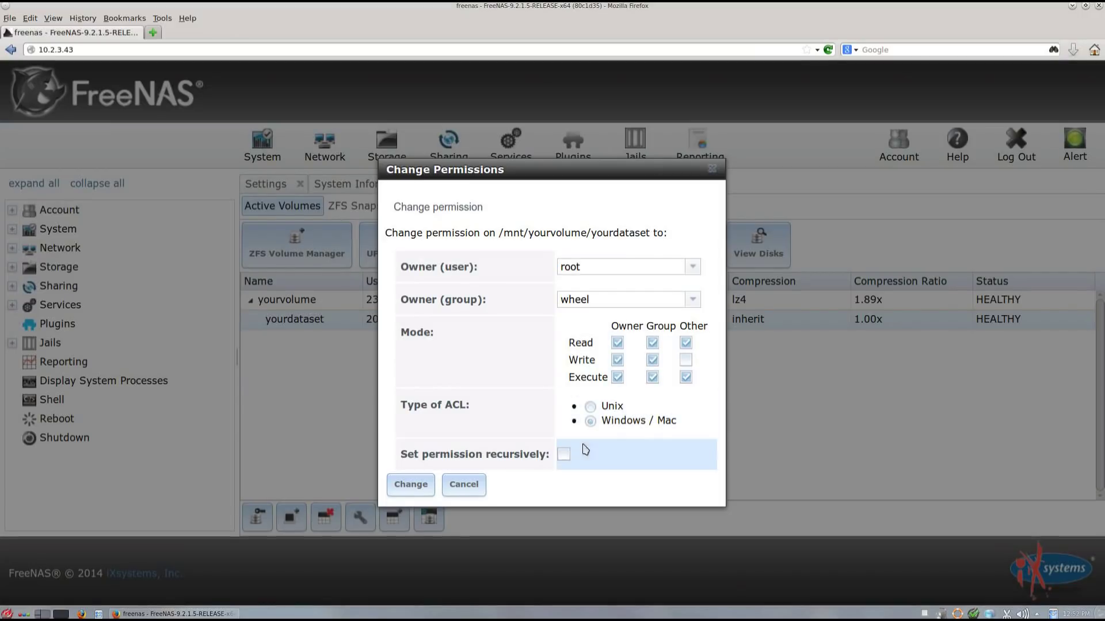
pyautogui.click(564, 456)
pyautogui.click(413, 486)
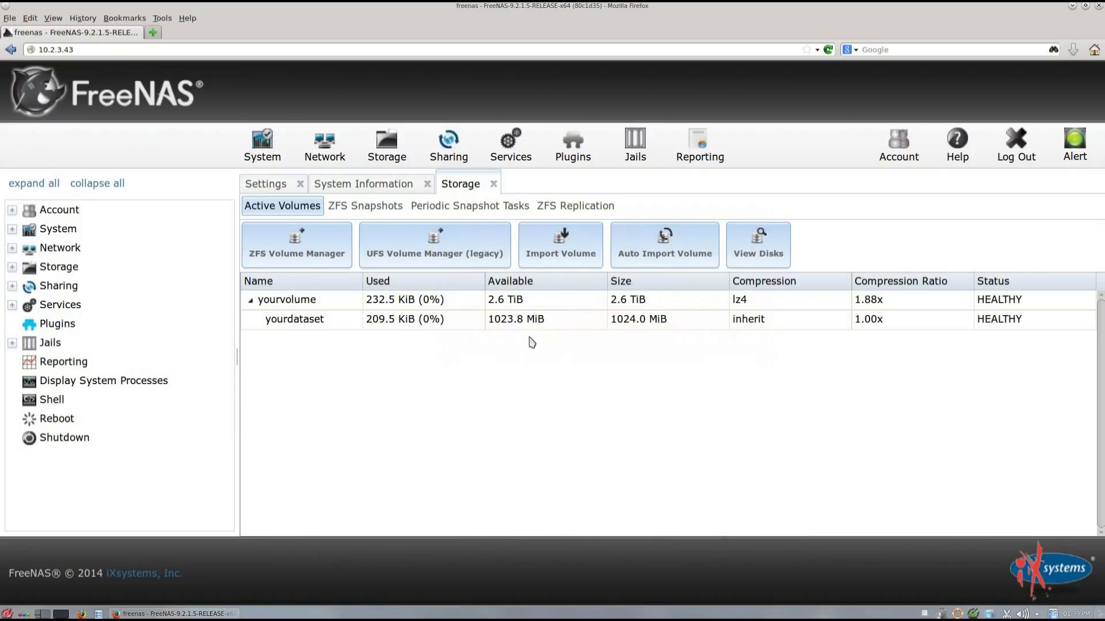
# Step: Take a manual snapshot of yourvolume with the default name manual-20140424
pyautogui.click(296, 301)
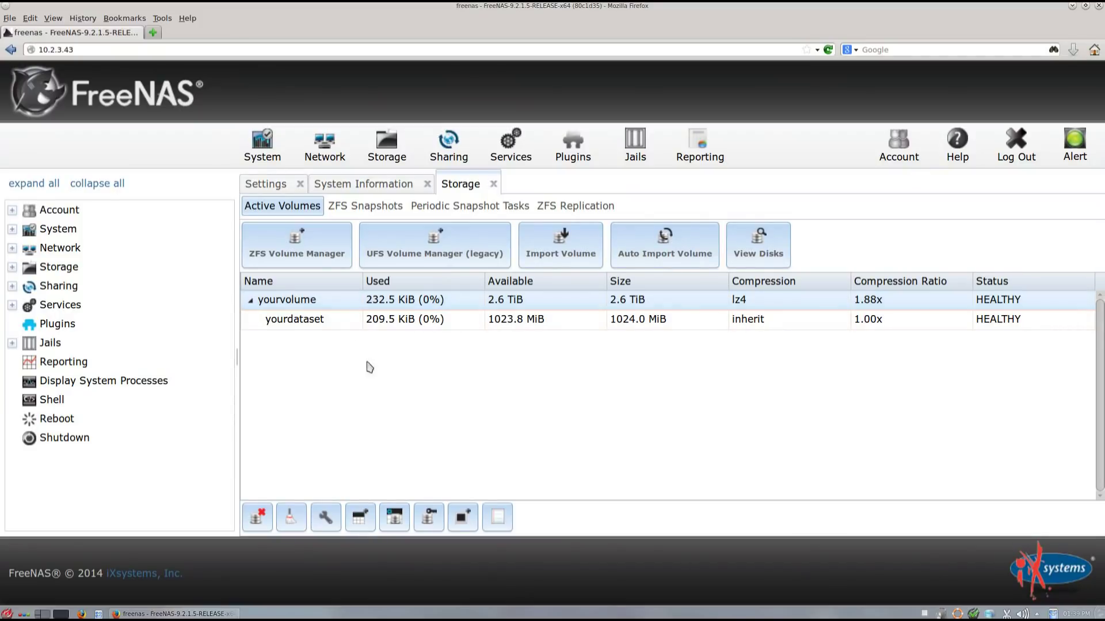
pyautogui.click(465, 517)
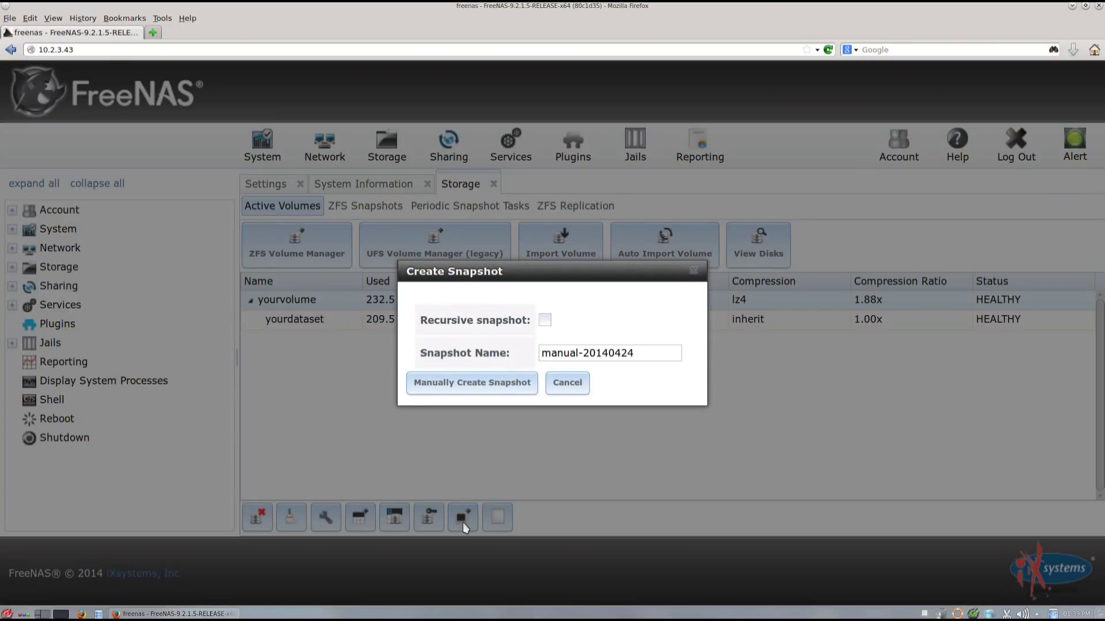
pyautogui.click(469, 393)
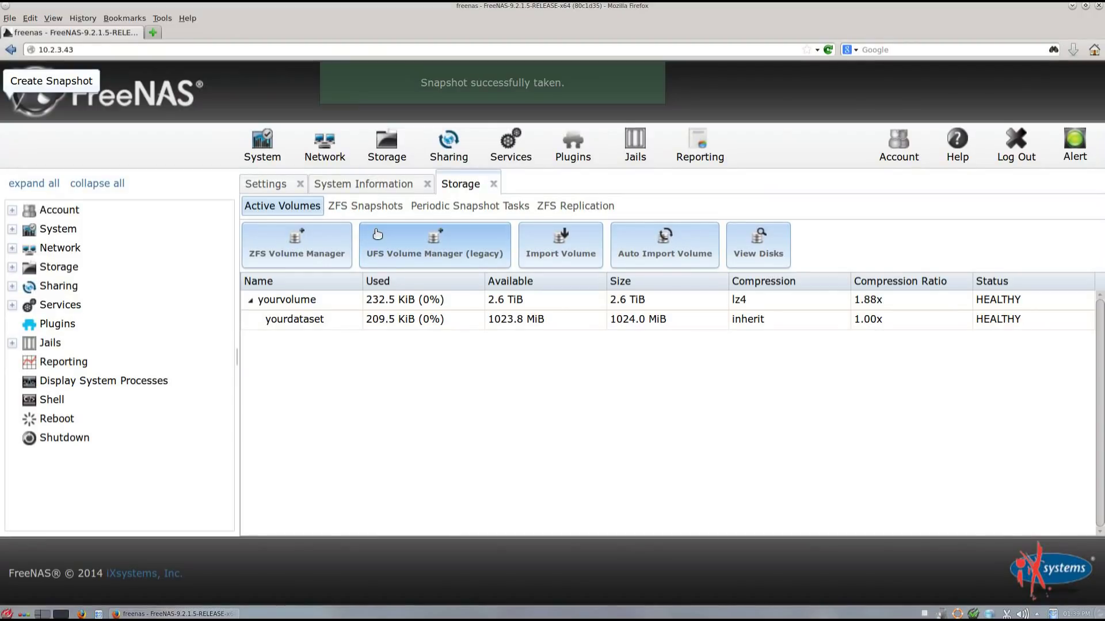
# Step: Roll yourvolume back to its manual snapshot from the ZFS Snapshots list
pyautogui.click(366, 207)
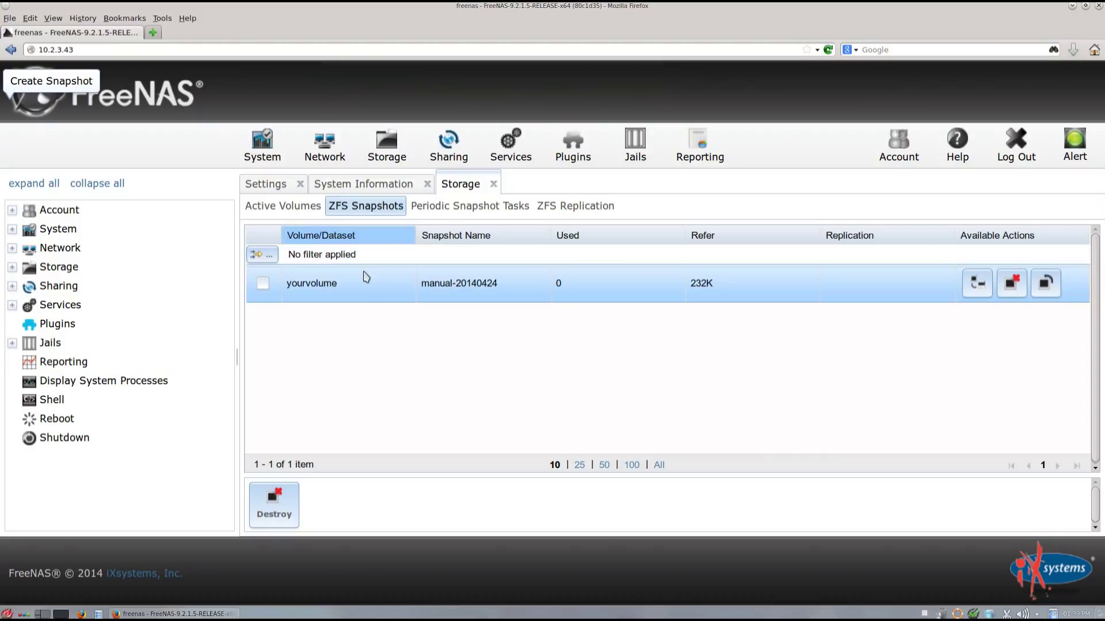
pyautogui.click(364, 284)
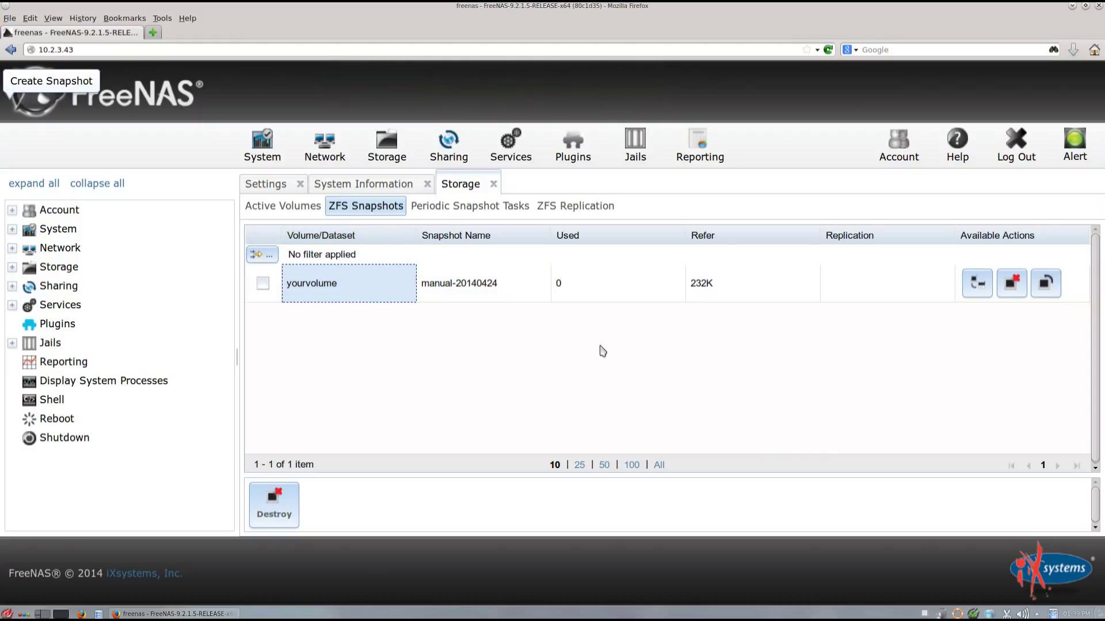
pyautogui.click(1044, 284)
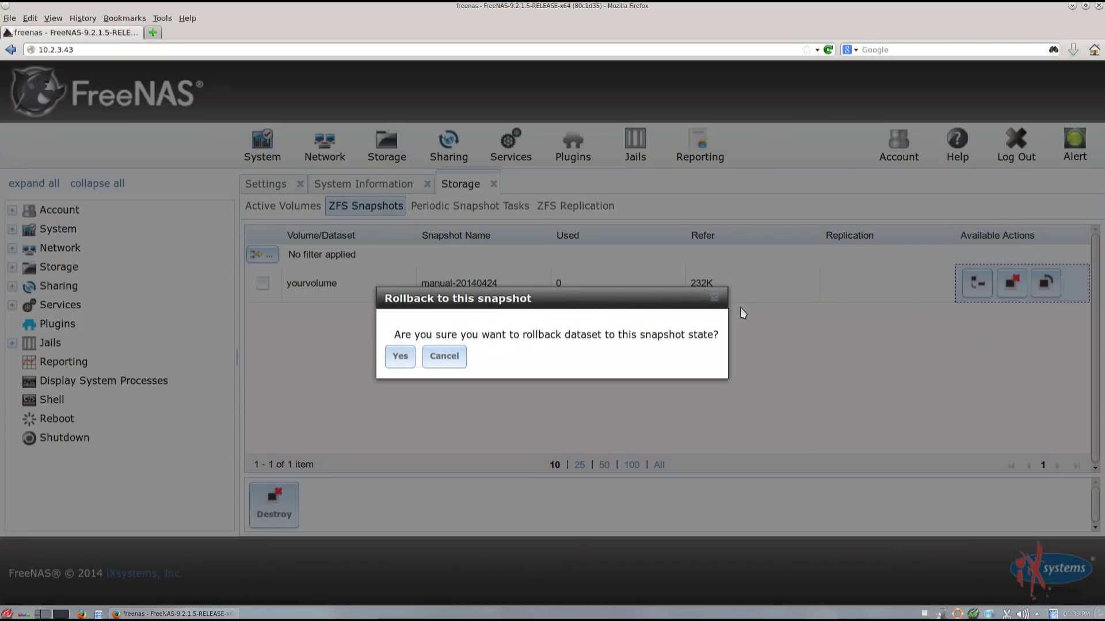
pyautogui.click(401, 362)
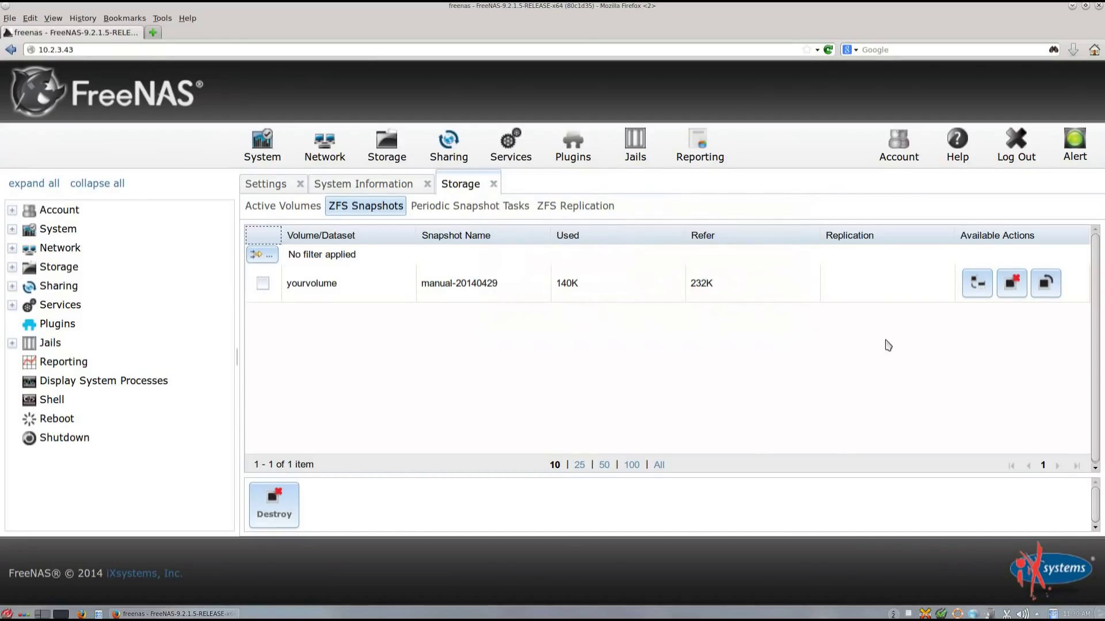
# Step: Clone the manual snapshot as clone-manual-20140429 and locate it under yourvolume
pyautogui.click(976, 282)
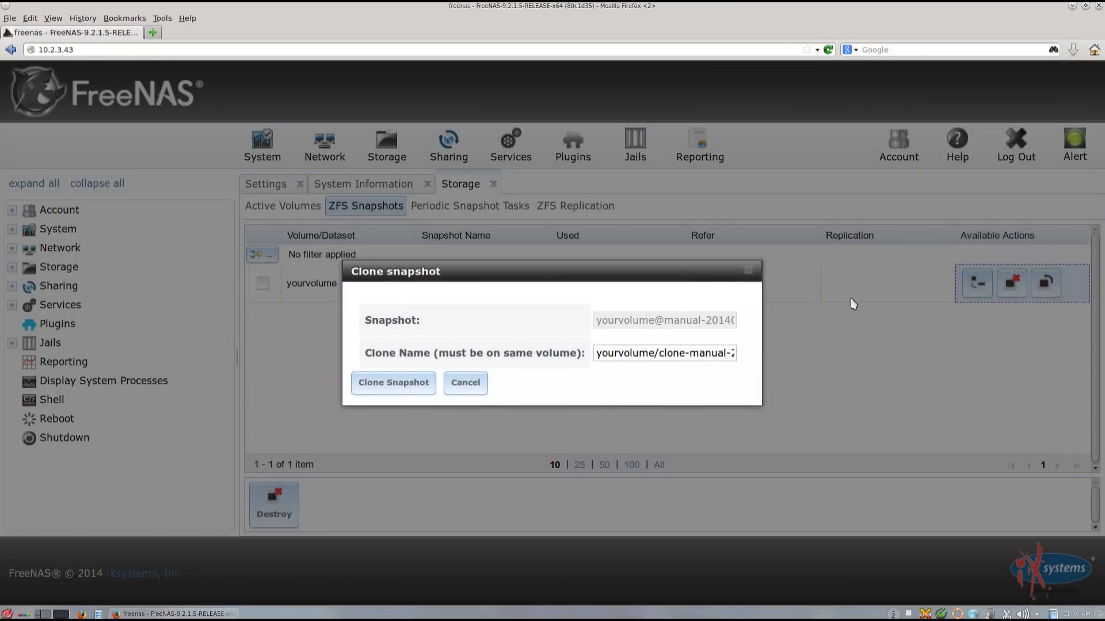
pyautogui.click(393, 384)
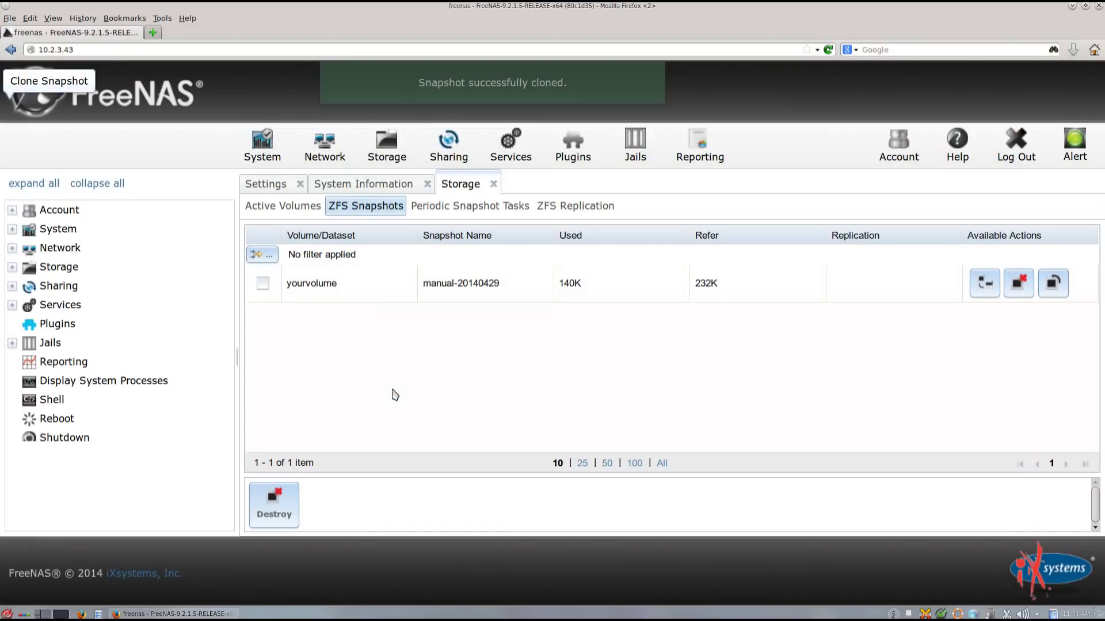
pyautogui.click(287, 213)
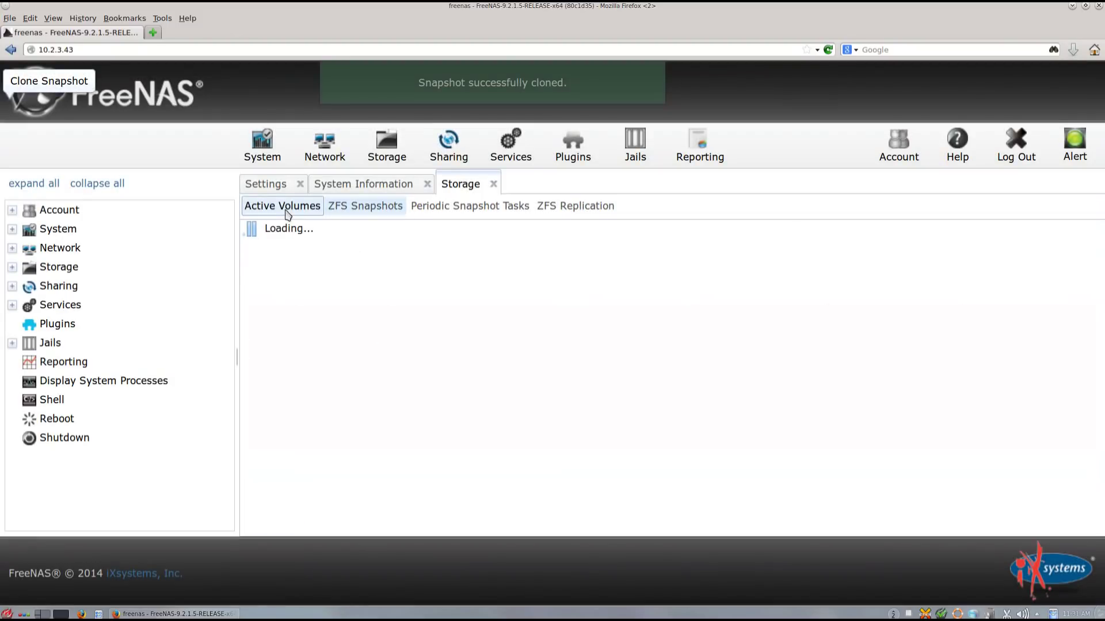
pyautogui.click(350, 325)
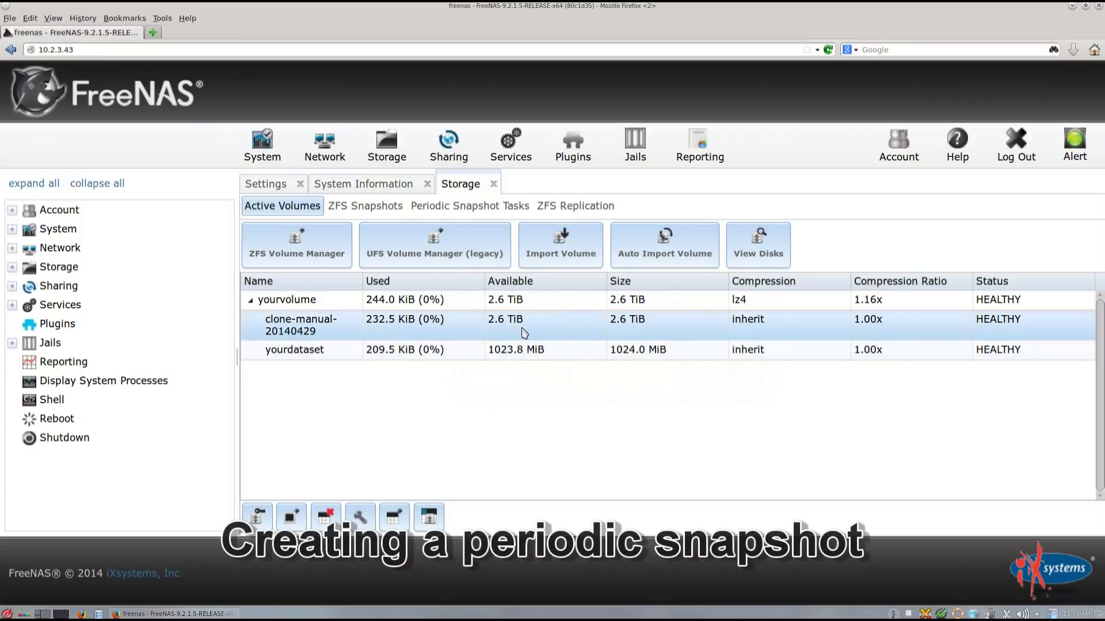
# Step: Add an hourly 09:00–18:00 Monday–Friday snapshot task with 2-week retention, then check ZFS Snapshots
pyautogui.click(480, 211)
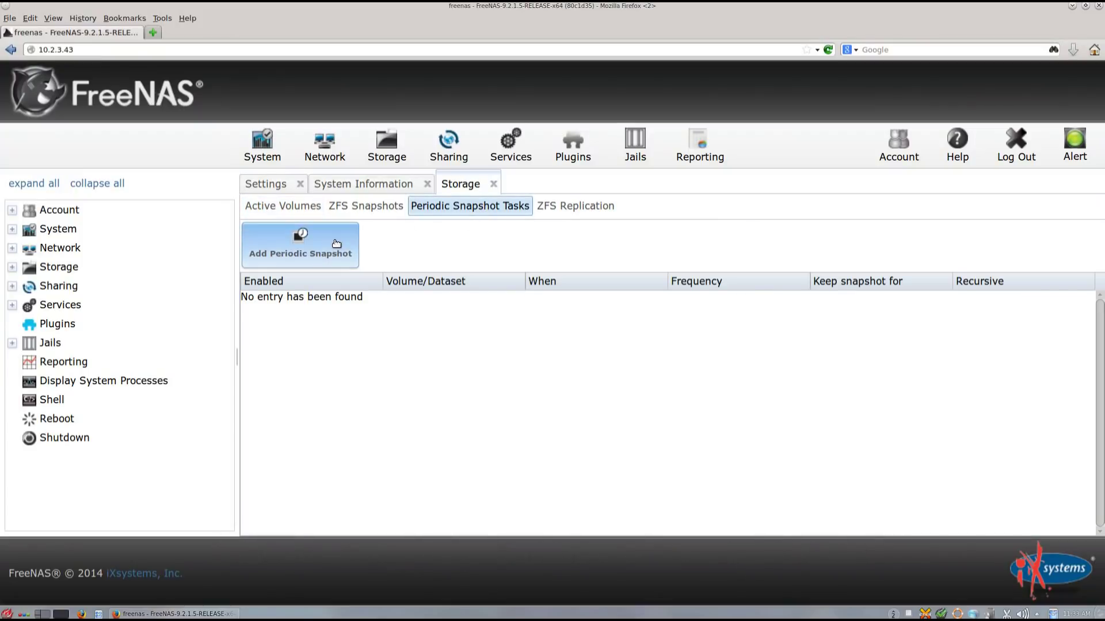
pyautogui.click(294, 260)
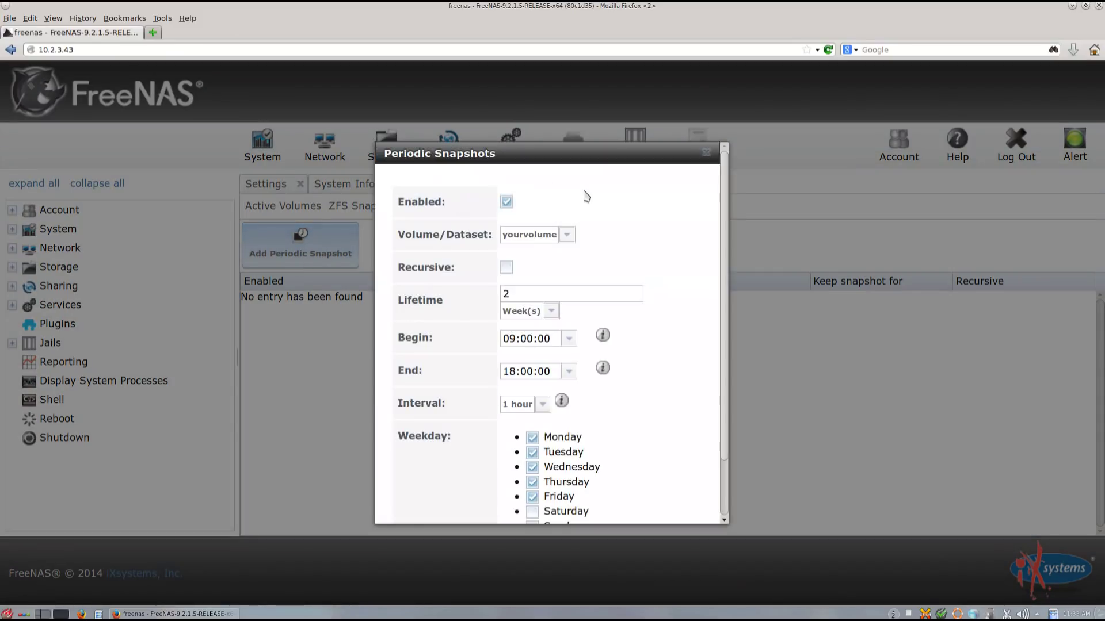
pyautogui.scroll(-2, 696, 299)
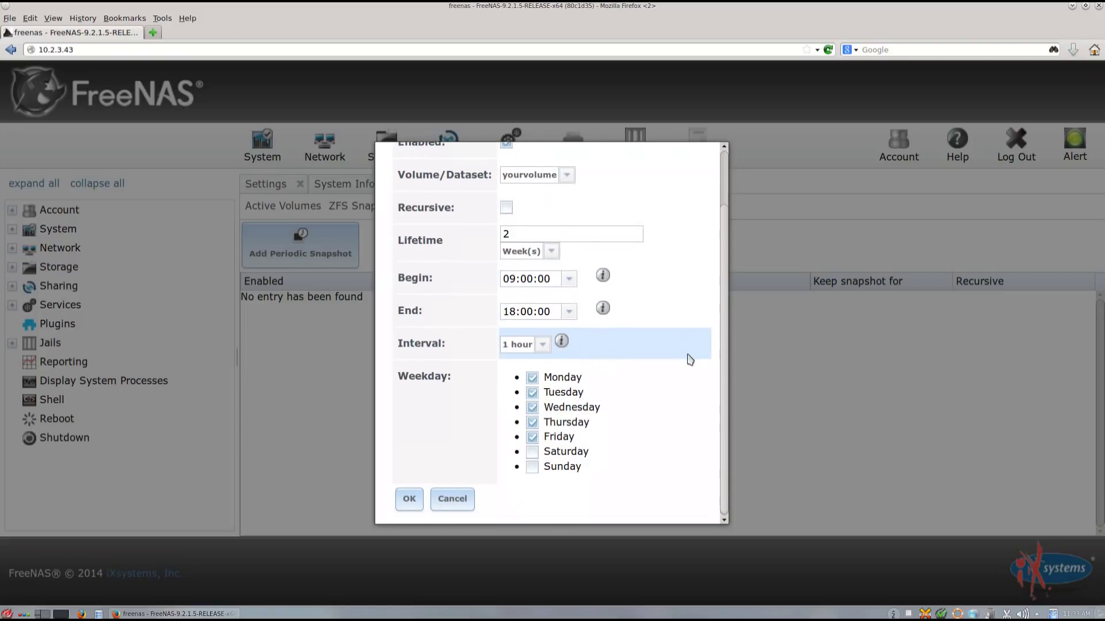
pyautogui.click(410, 501)
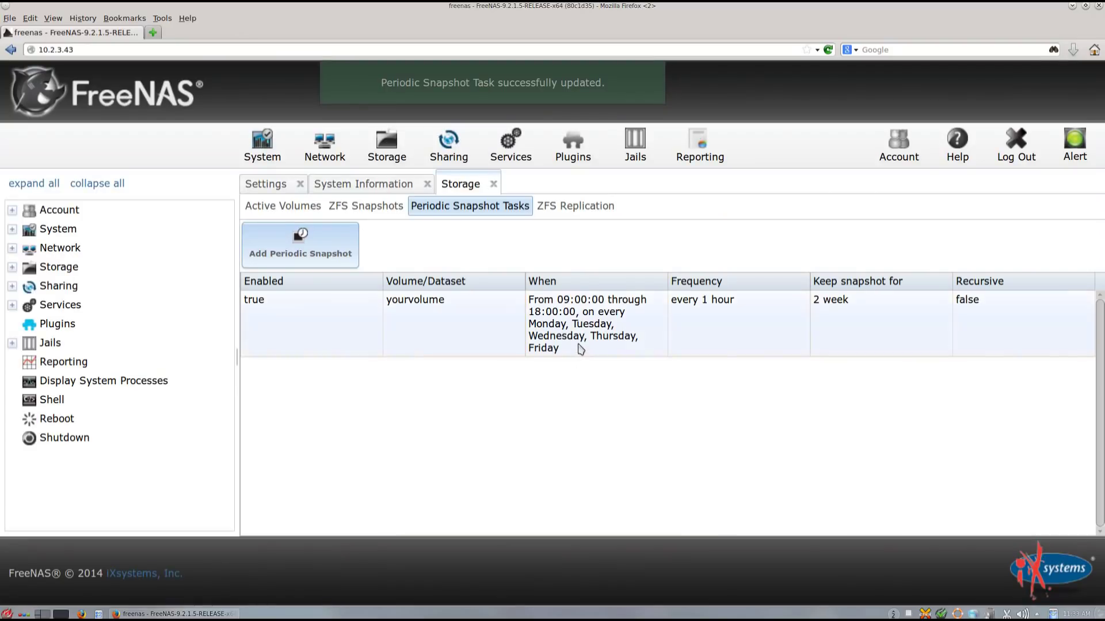
pyautogui.click(558, 319)
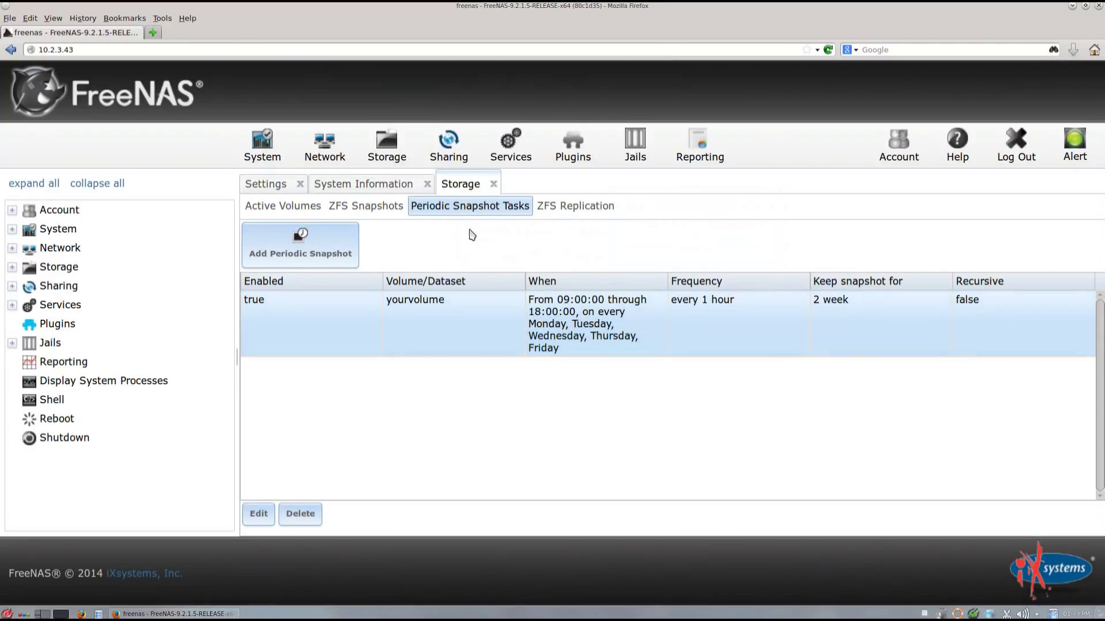
pyautogui.click(370, 208)
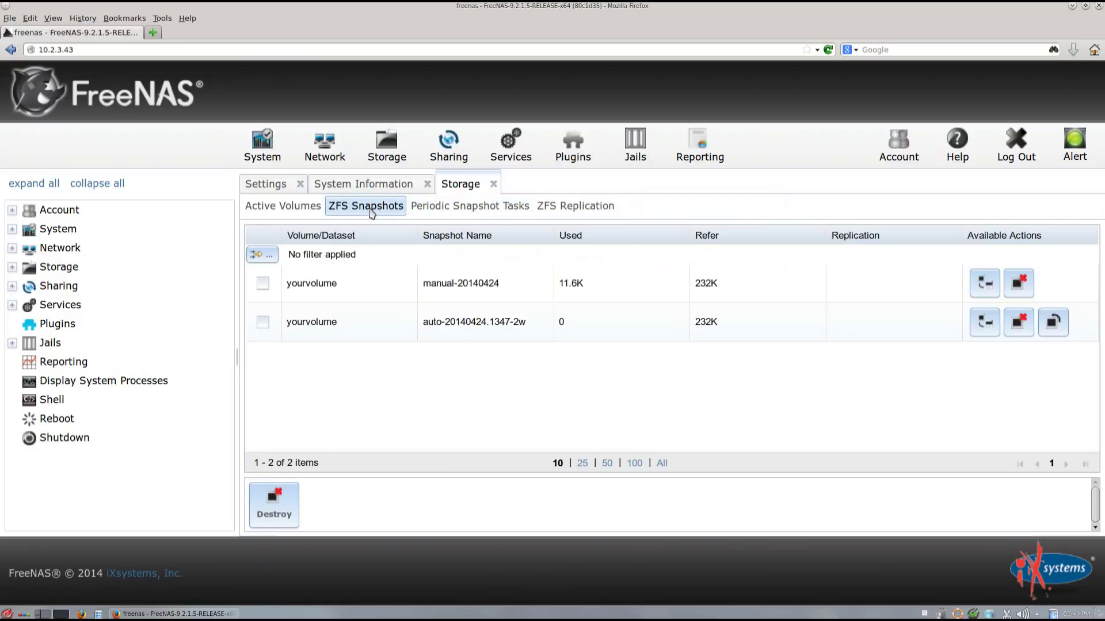